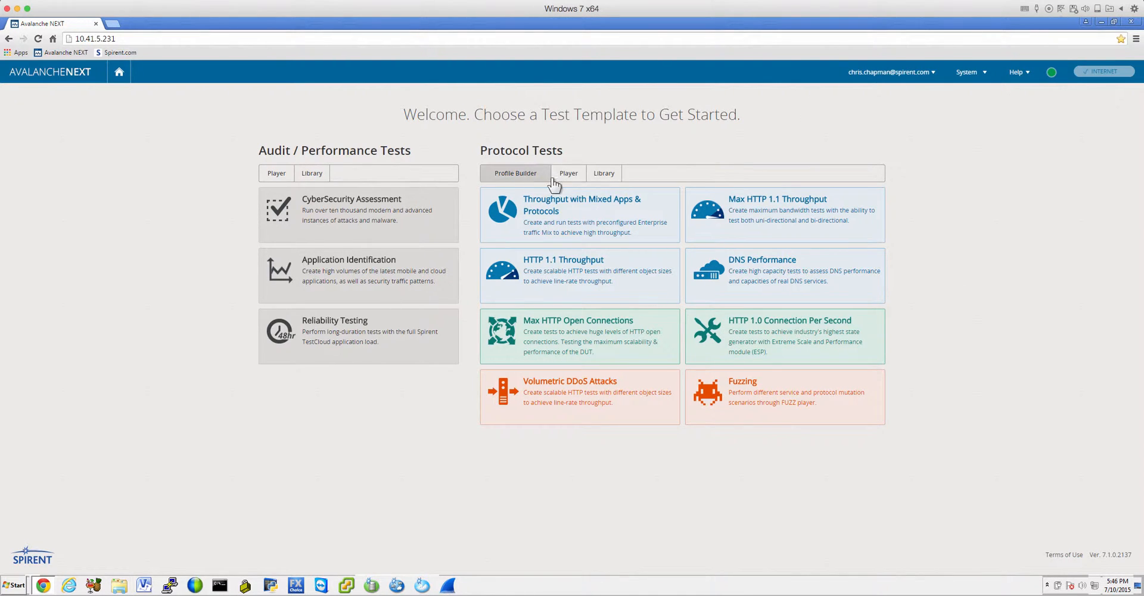
Open the App Scenarios collection under Apps in the Profile Builder for protocol tests
click(535, 183)
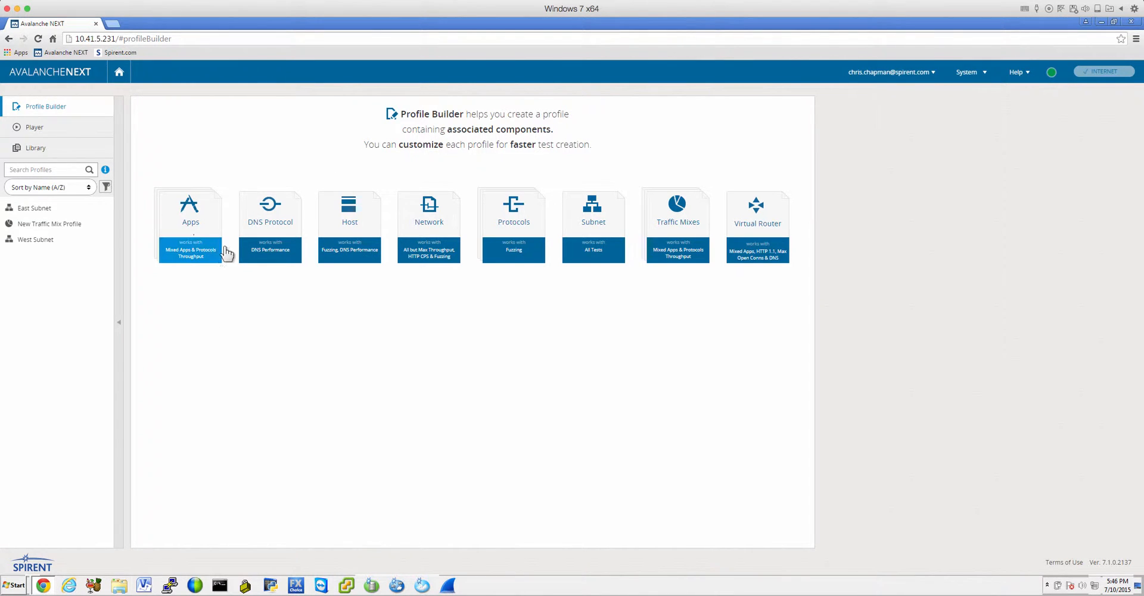
click(195, 224)
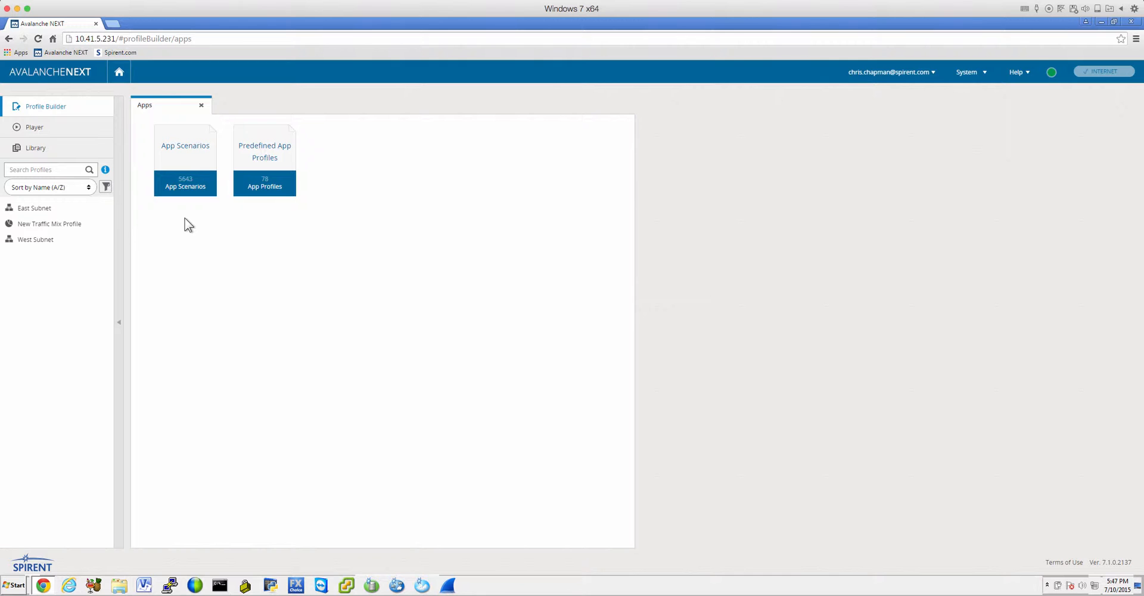
click(184, 161)
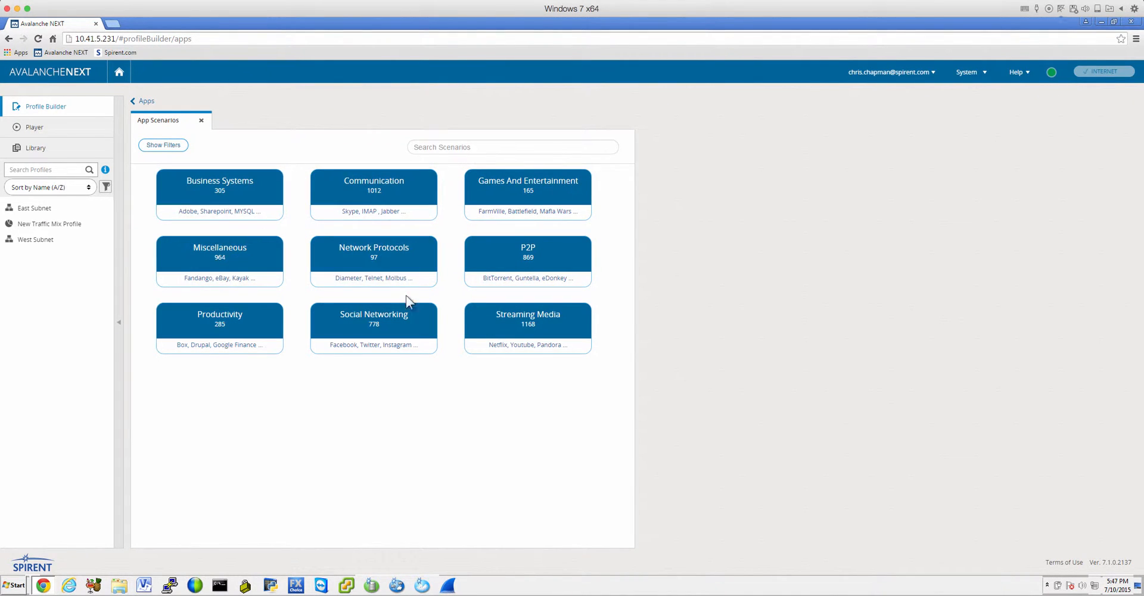
Filter the app scenarios to the Linux and iPhone platforms and apply the filters
click(165, 146)
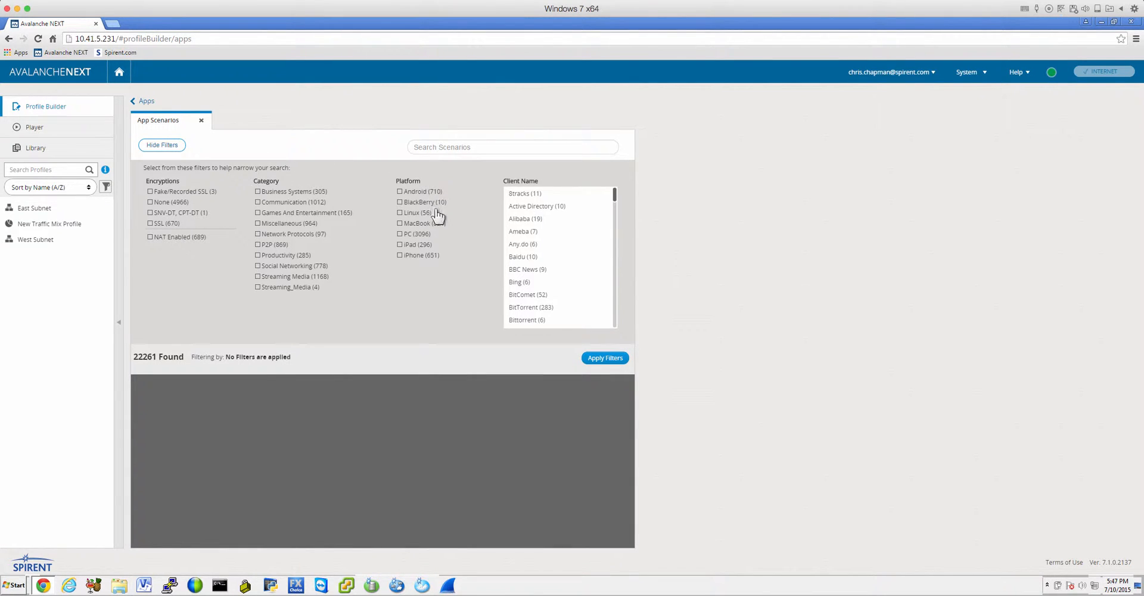
click(399, 214)
click(400, 212)
click(399, 255)
click(400, 213)
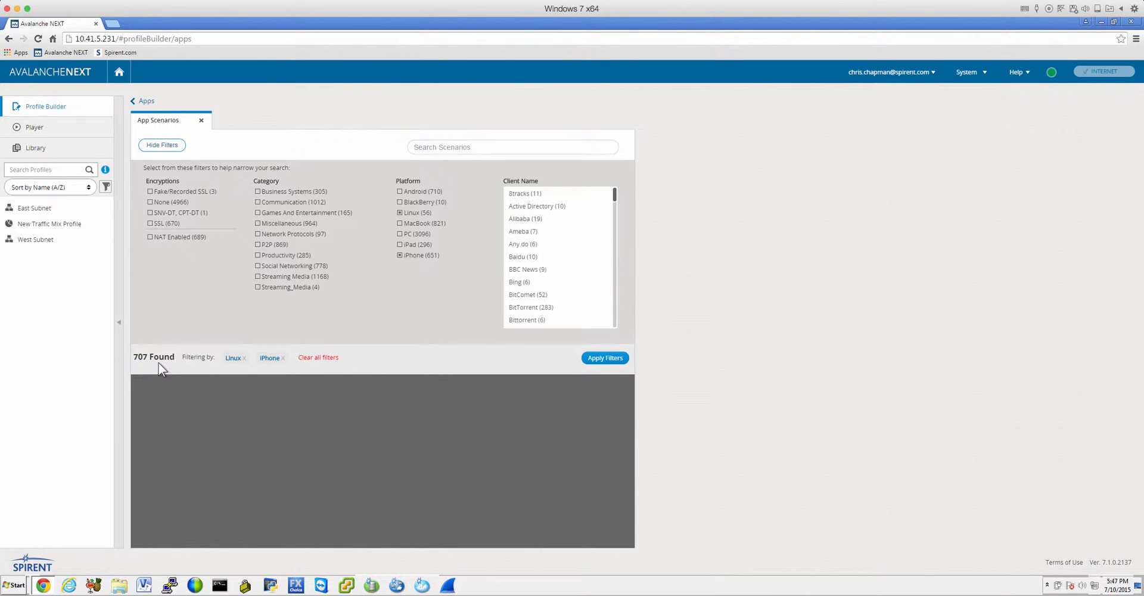
click(596, 363)
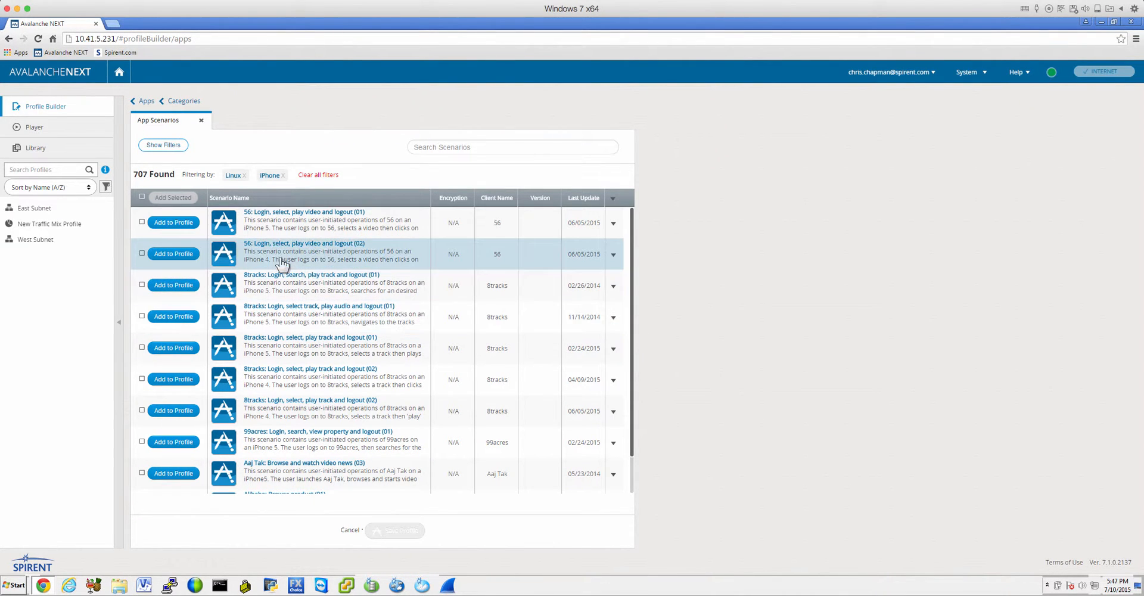
Add the first three 8tracks scenarios (search and play track, select track and play audio, select and play track) to the profile
click(142, 197)
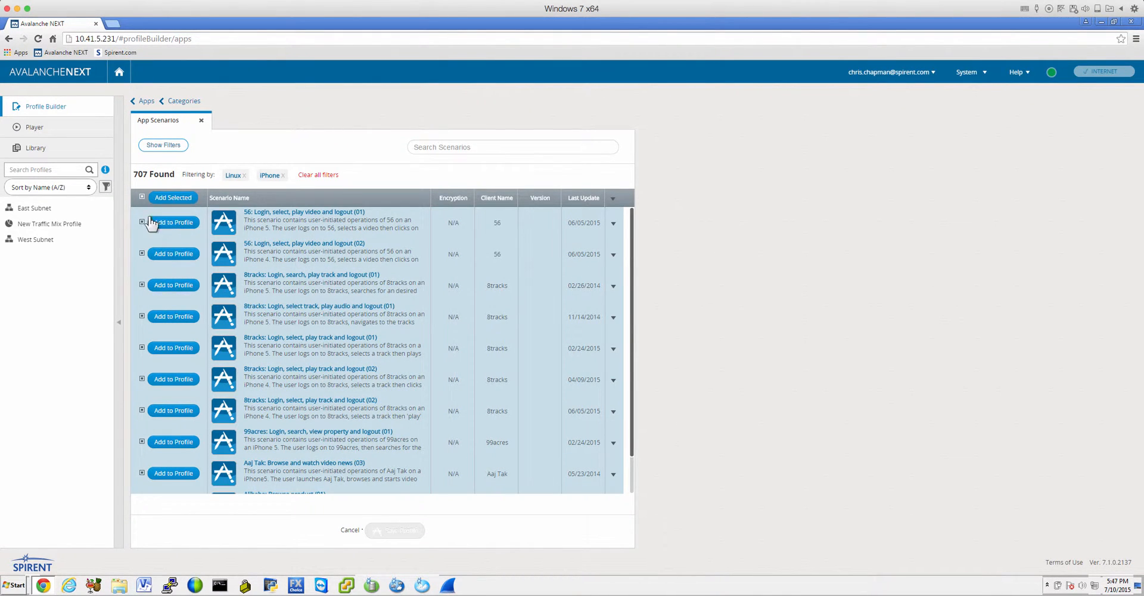
click(141, 198)
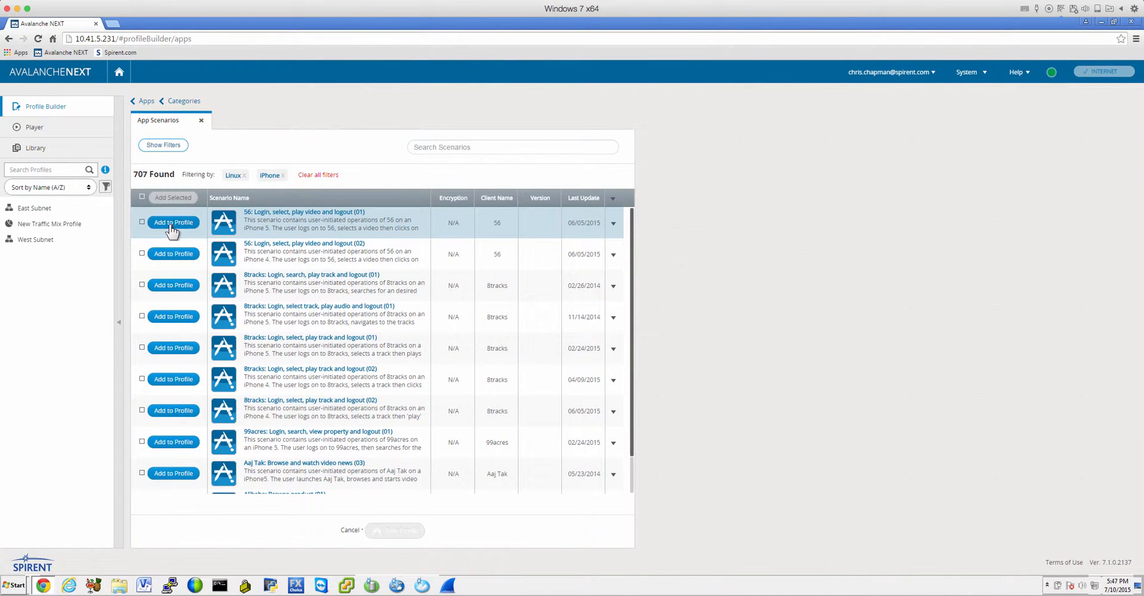
click(172, 286)
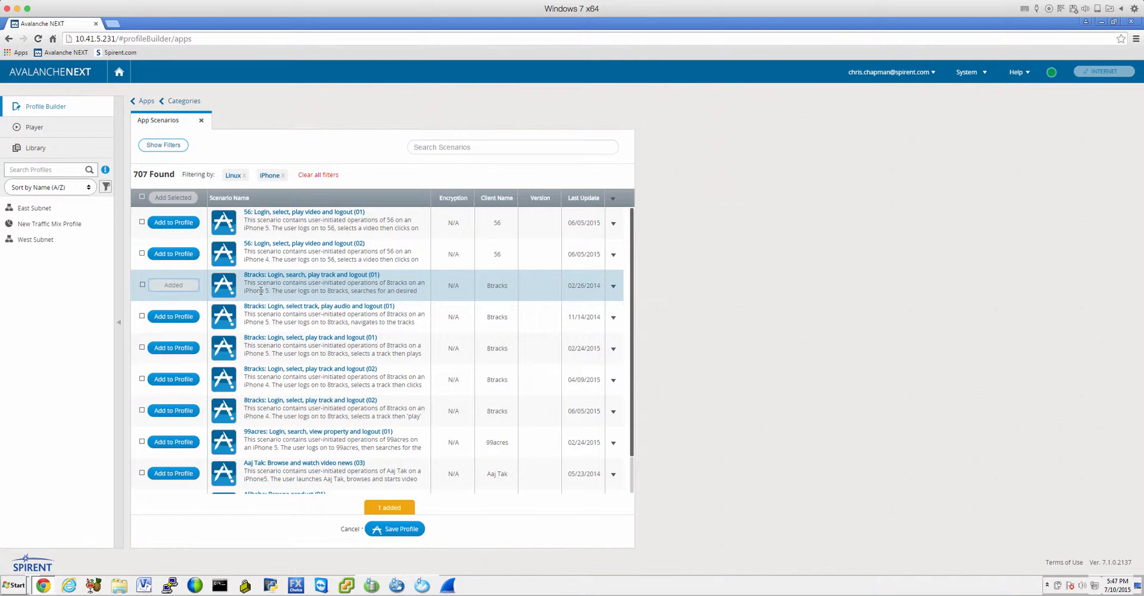
click(177, 320)
click(173, 348)
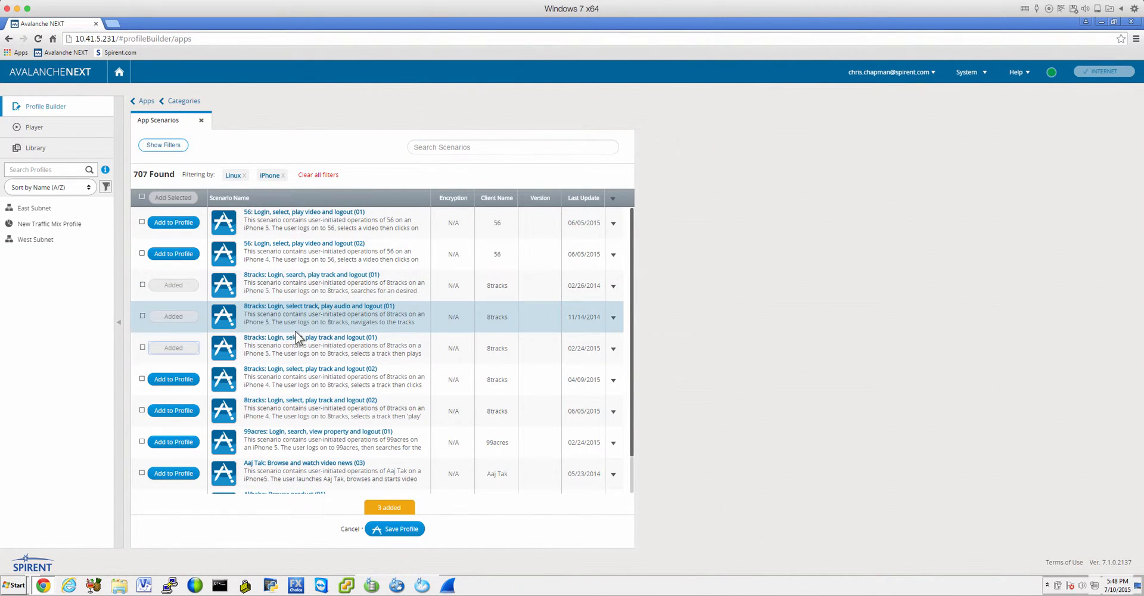
Save the selected scenarios as an apps profile named "My Protcol Set"
click(395, 533)
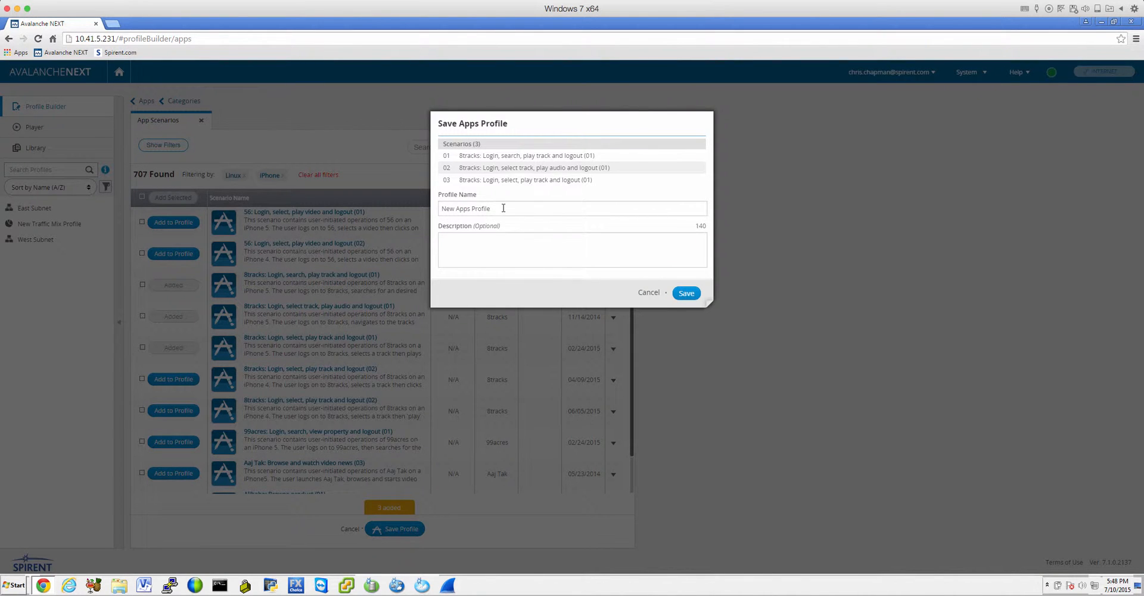
drag(503, 208, 415, 200)
text(My)
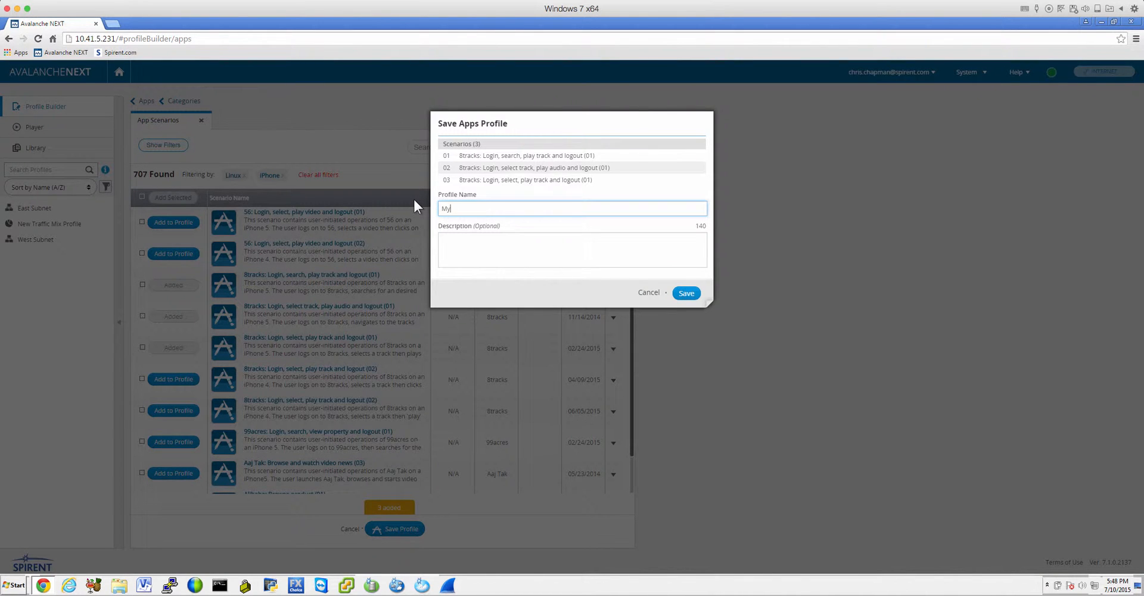
text(Protcols)
key(BackSpace)
text(Set)
click(685, 292)
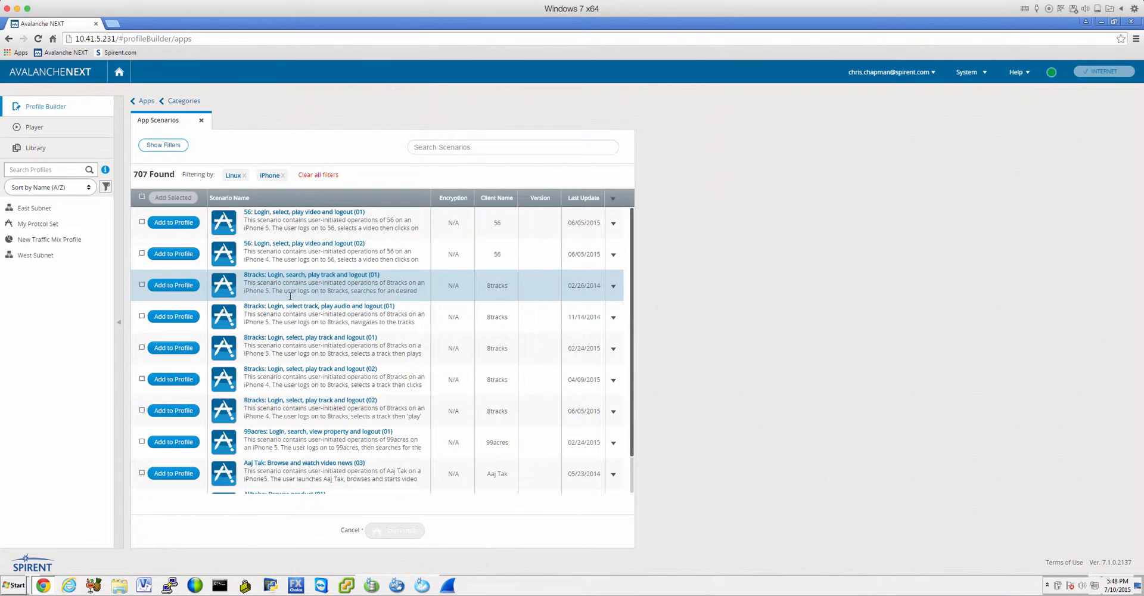
Start a custom traffic mix in the Profile Builder and load New Traffic Mix Profile into it
click(119, 74)
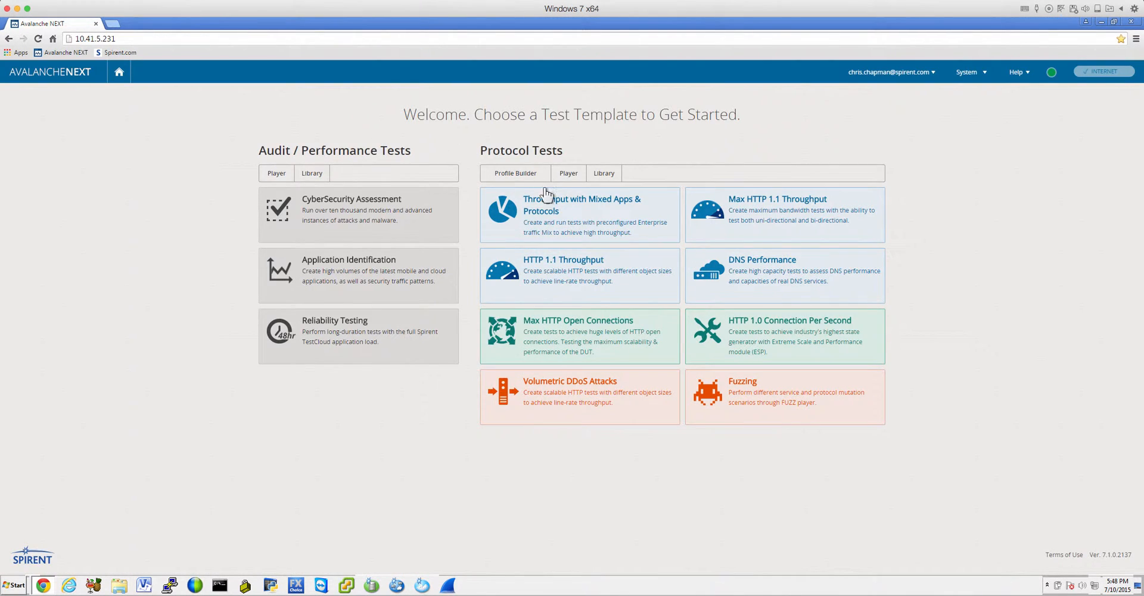
click(518, 173)
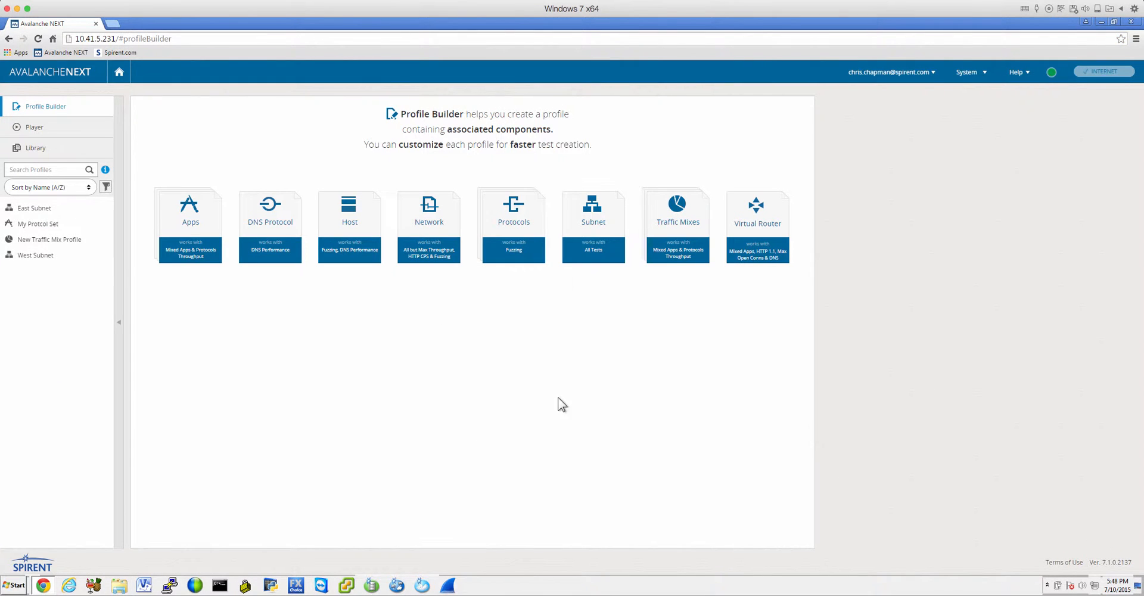
click(678, 227)
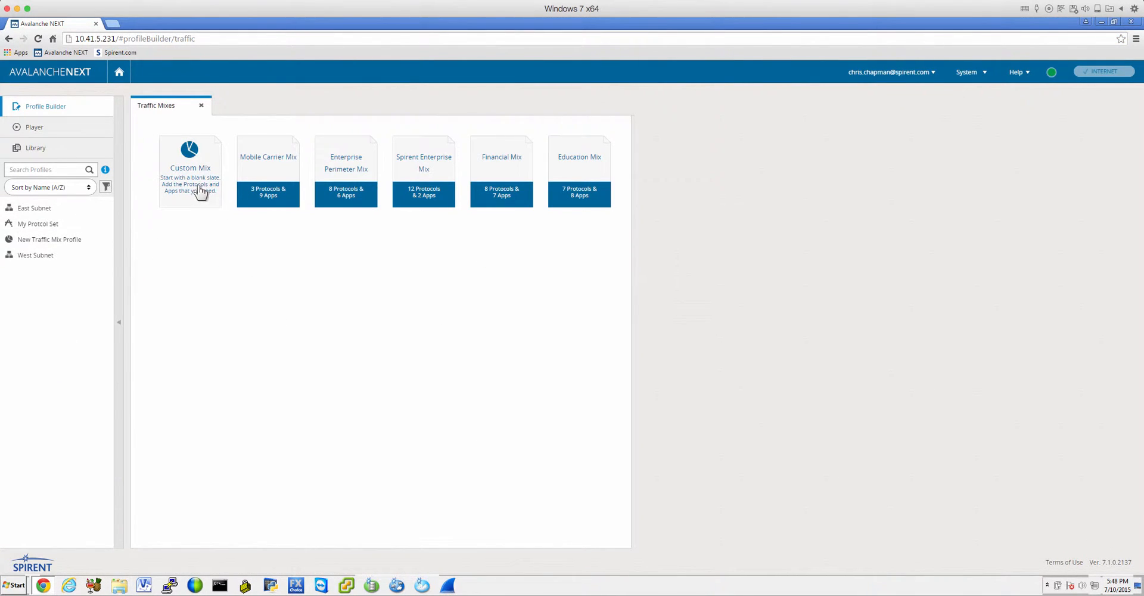
click(191, 195)
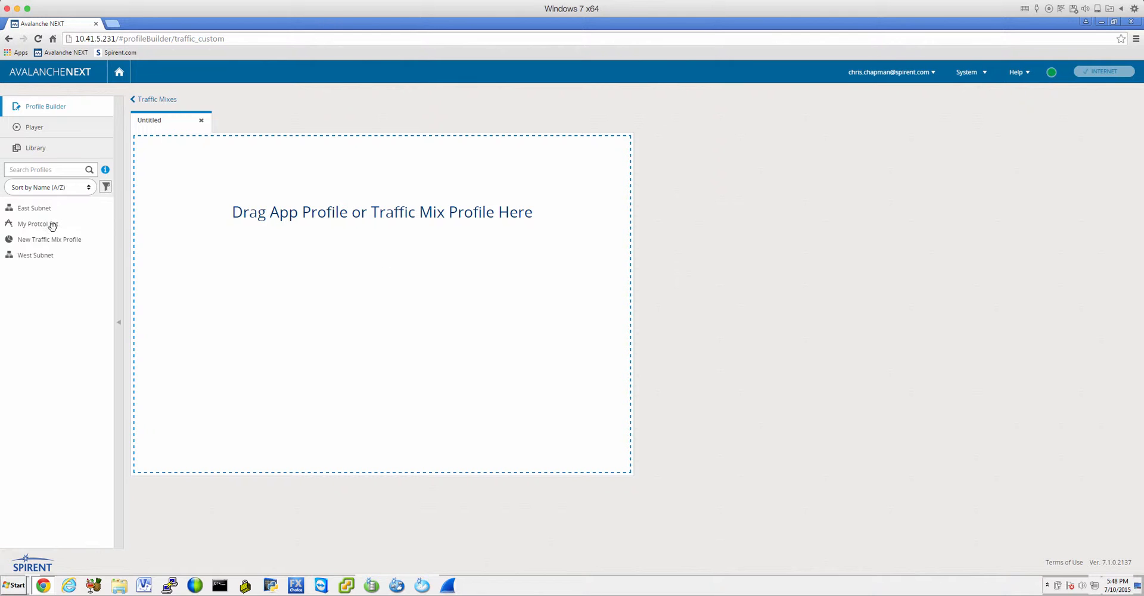
drag(22, 240, 316, 257)
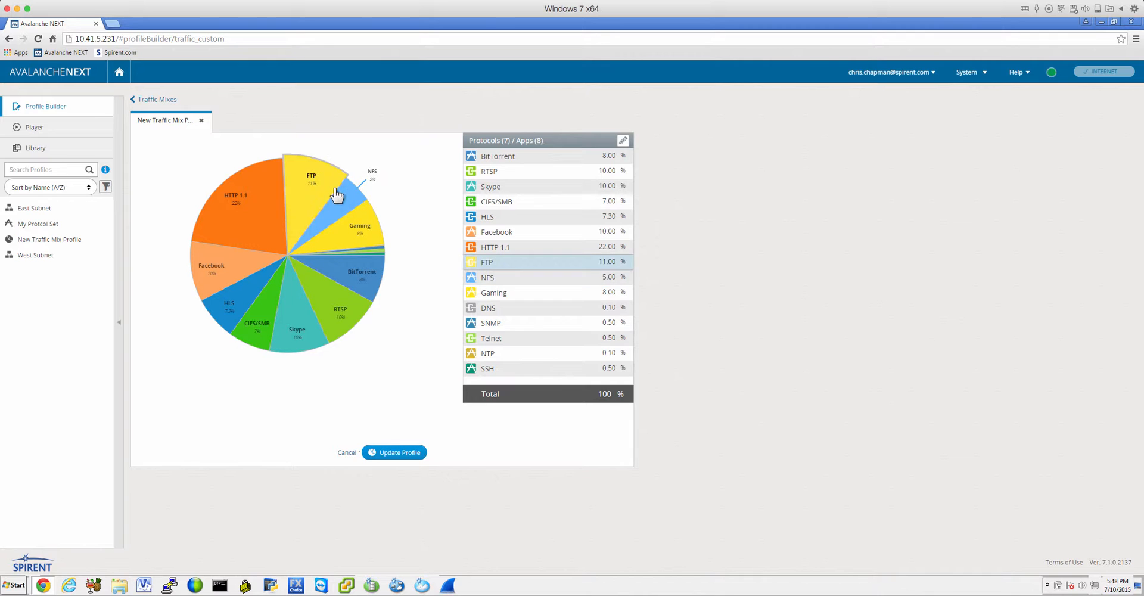
Edit the traffic mix by deleting NFS and resizing the slices to about 11.2% for RTSP and 16.95% for Skype
click(624, 141)
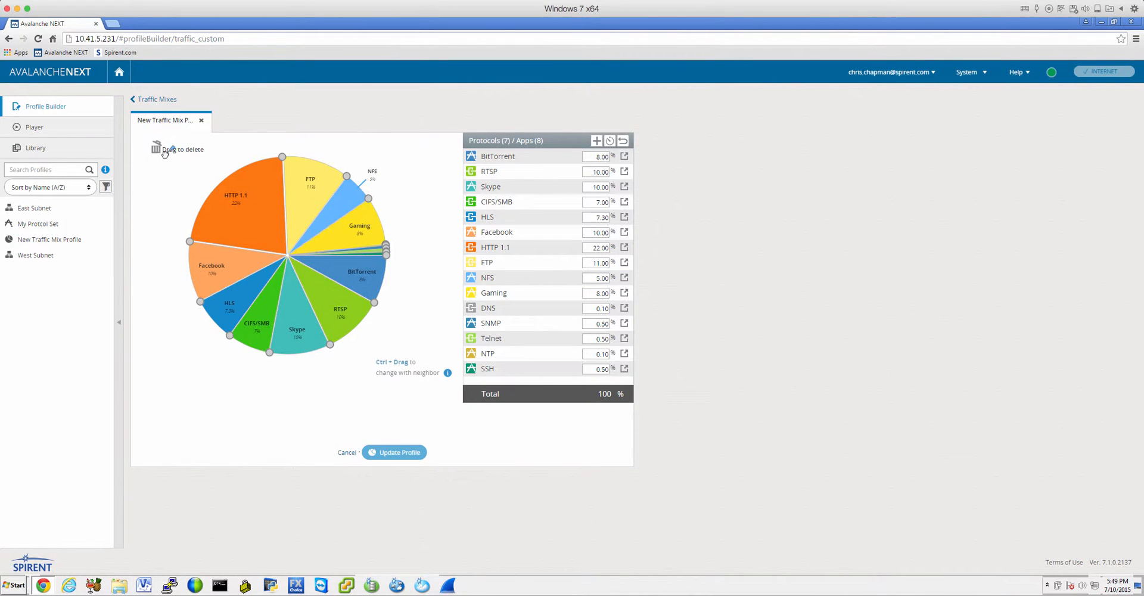
drag(157, 147, 156, 148)
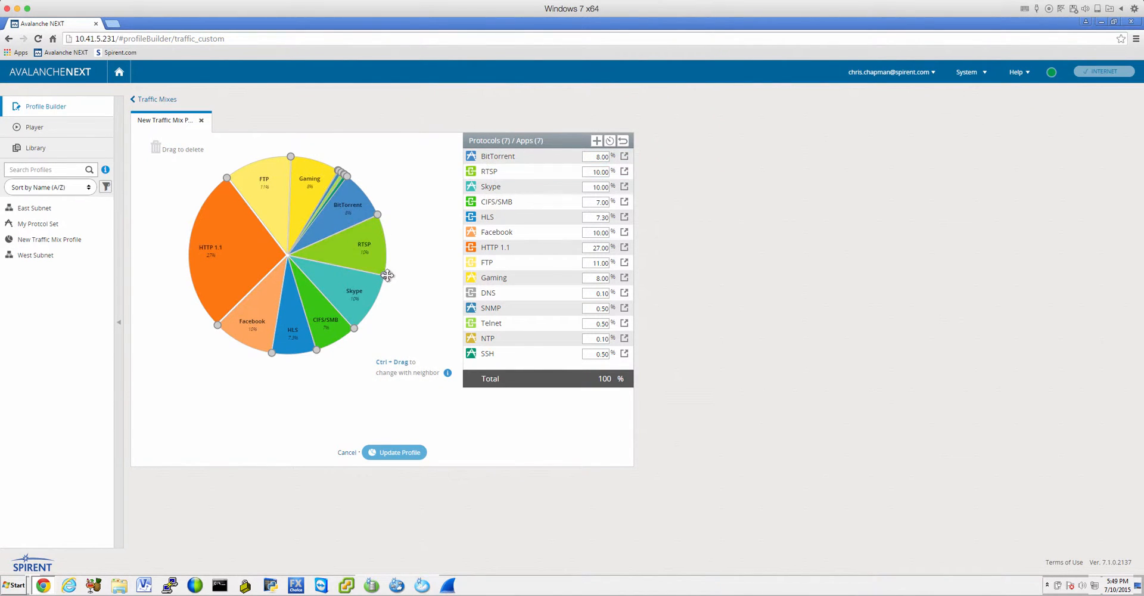
mouse_move(385, 272)
mouse_down()
mouse_move(395, 258)
mouse_move(381, 301)
mouse_move(339, 344)
mouse_move(388, 267)
mouse_move(381, 301)
mouse_move(326, 349)
mouse_move(332, 332)
mouse_move(369, 316)
mouse_move(391, 263)
mouse_move(365, 324)
mouse_move(351, 318)
mouse_move(360, 325)
mouse_move(388, 265)
mouse_move(309, 355)
mouse_move(390, 258)
mouse_move(343, 346)
mouse_move(391, 257)
mouse_move(366, 307)
mouse_move(383, 281)
mouse_up()
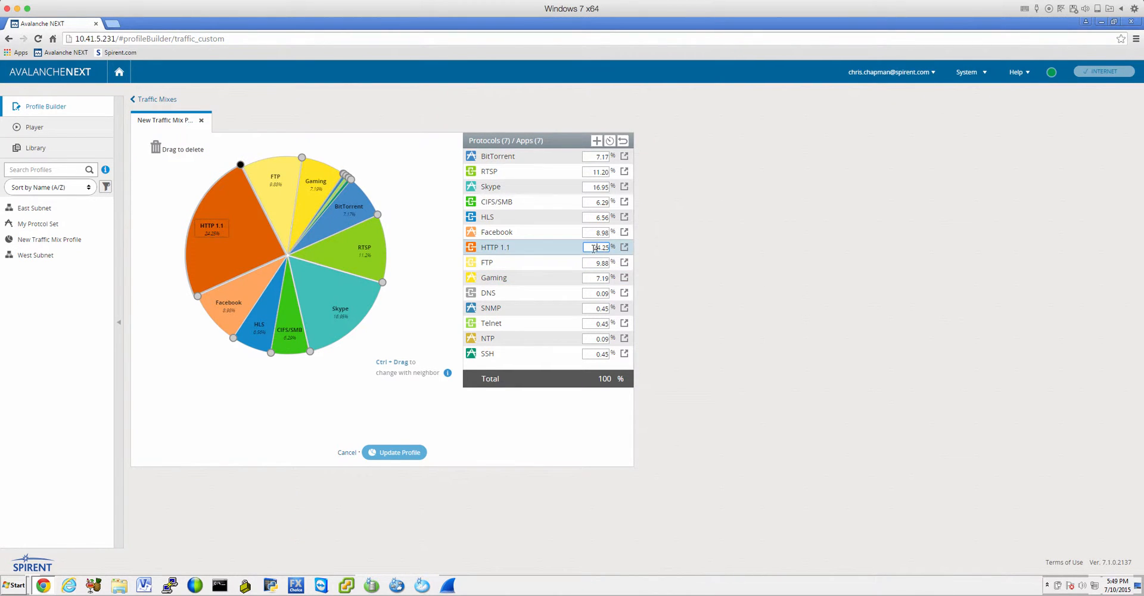
Set HTTP 1.1 to 35% and auto-distribute the remaining share among the other protocols and apps
drag(592, 248, 617, 250)
key(Return)
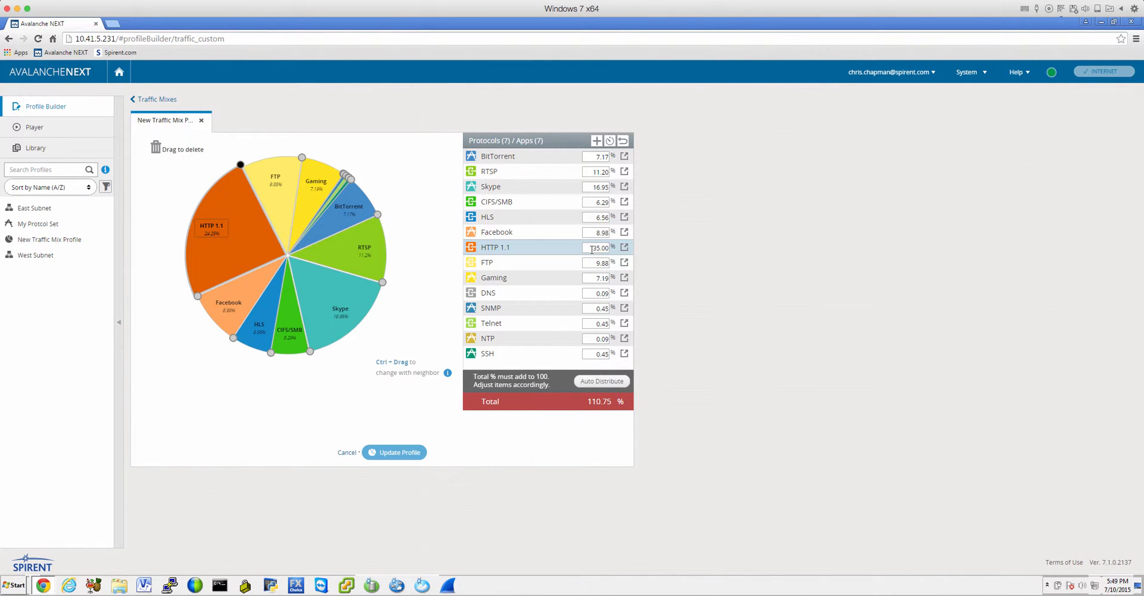
click(598, 384)
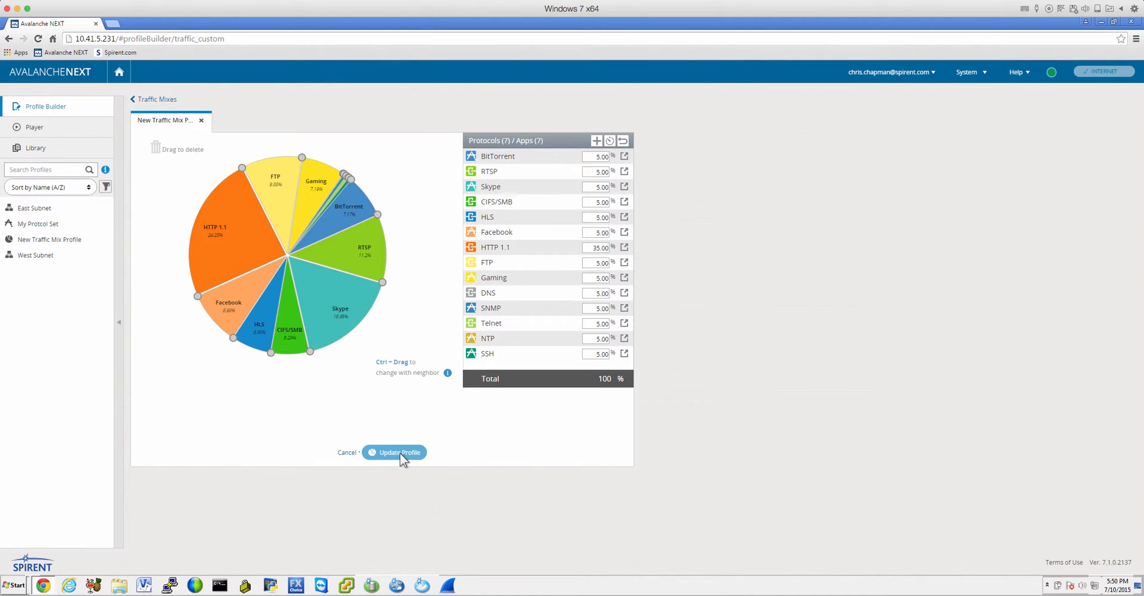
Apply the mix edits and update the saved profile, keeping the name New Traffic Mix Profile
click(609, 141)
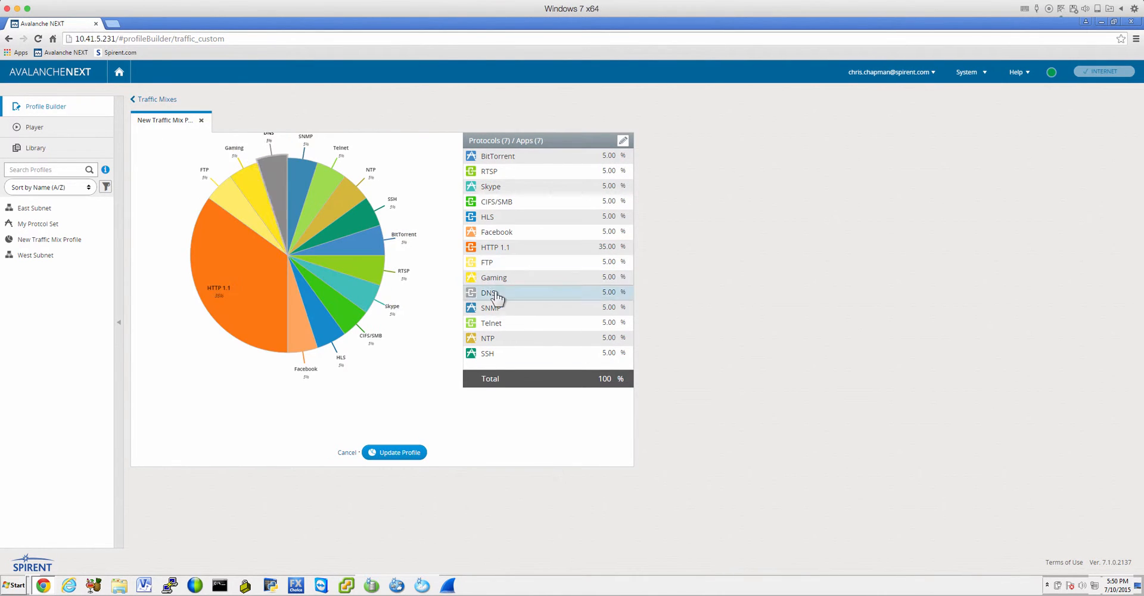
click(400, 454)
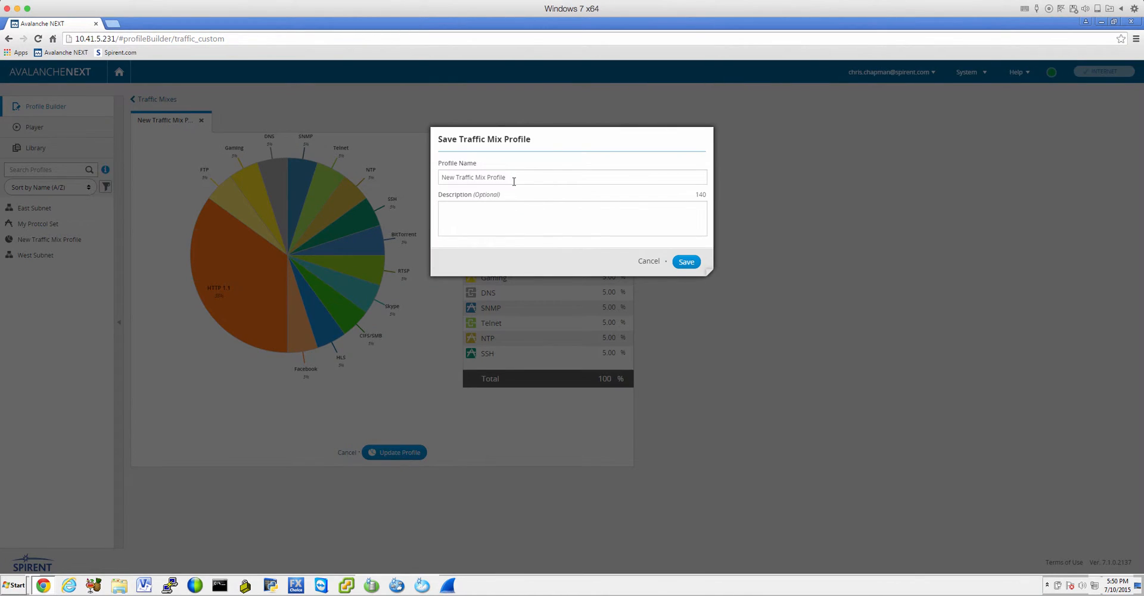
click(690, 271)
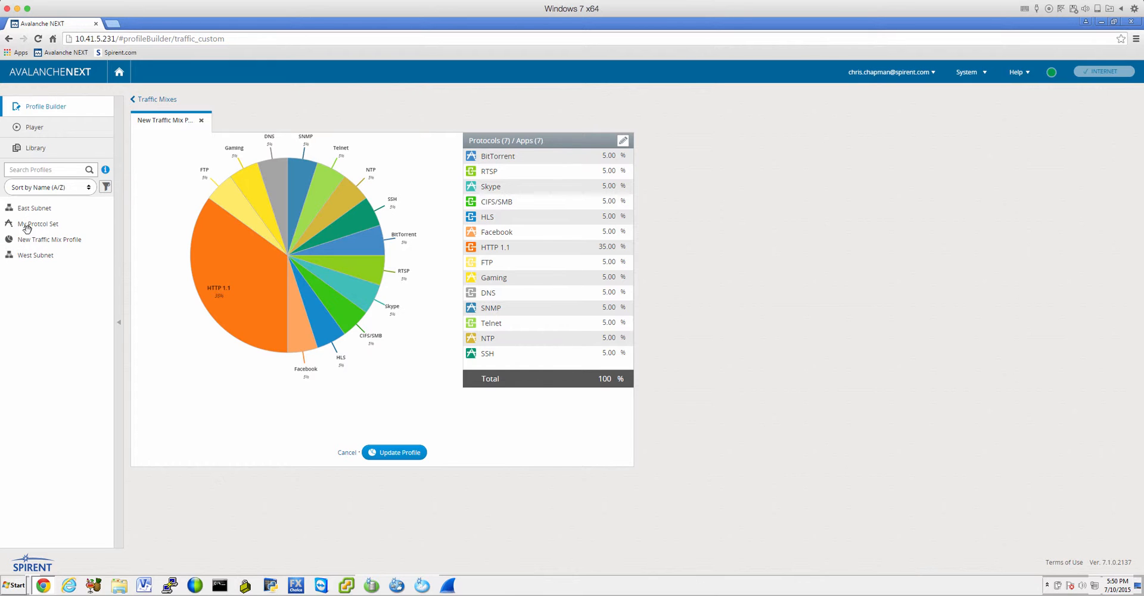
Create a Throughput with Mixed Apps & Protocols test and assign East Subnet as the client subnet on port 1/1
click(118, 72)
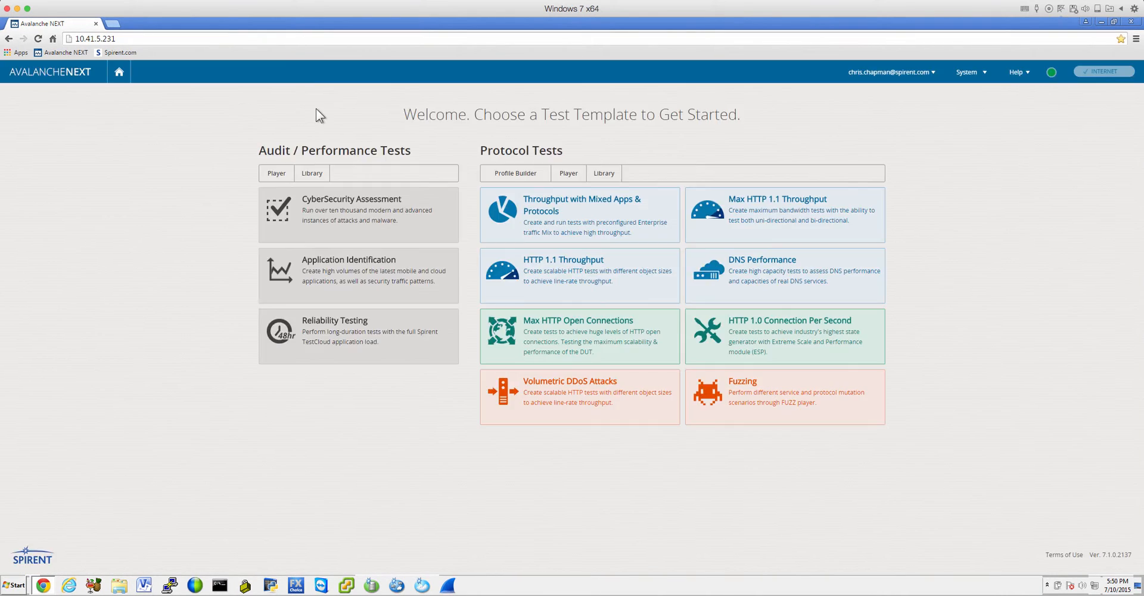
click(557, 218)
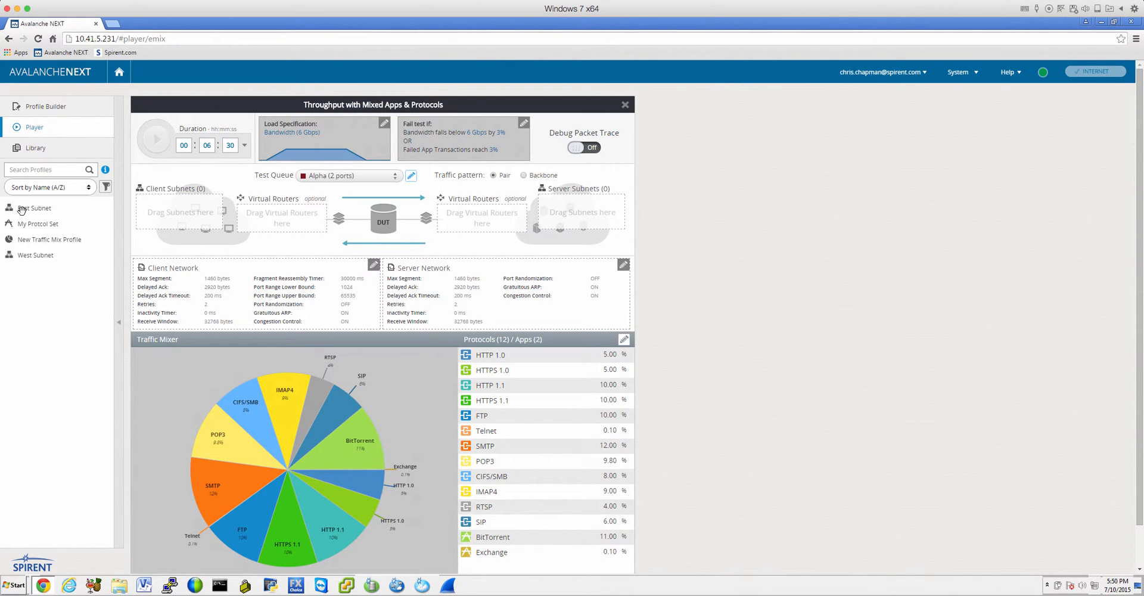
drag(20, 208, 199, 213)
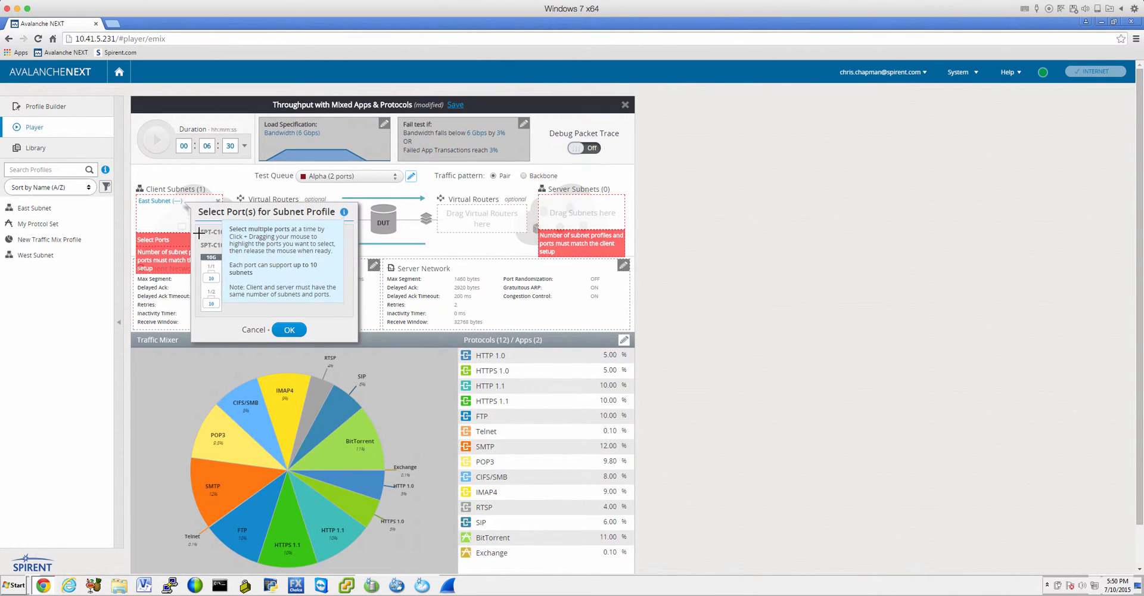
click(211, 279)
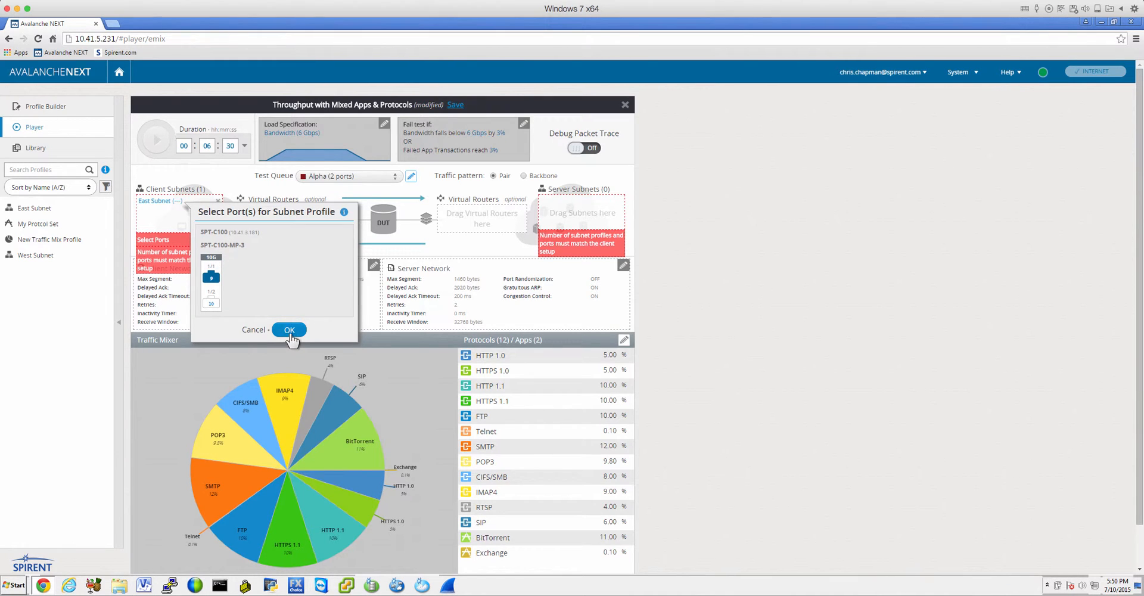
click(290, 331)
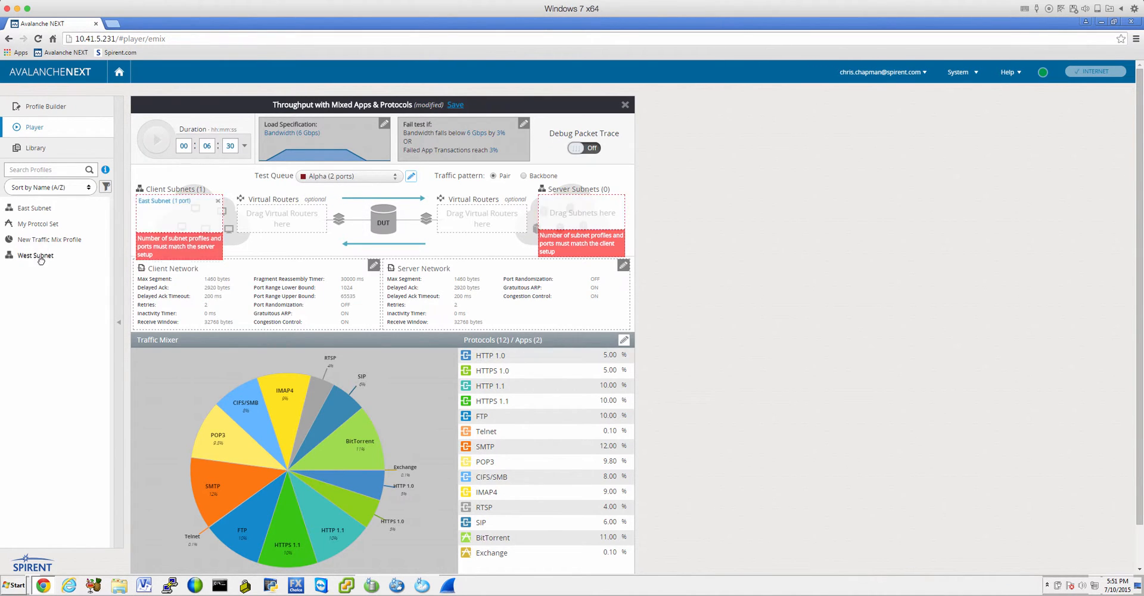
Assign West Subnet as the server subnet on port 1/2 and set the traffic pattern to Backbone
drag(28, 257, 571, 248)
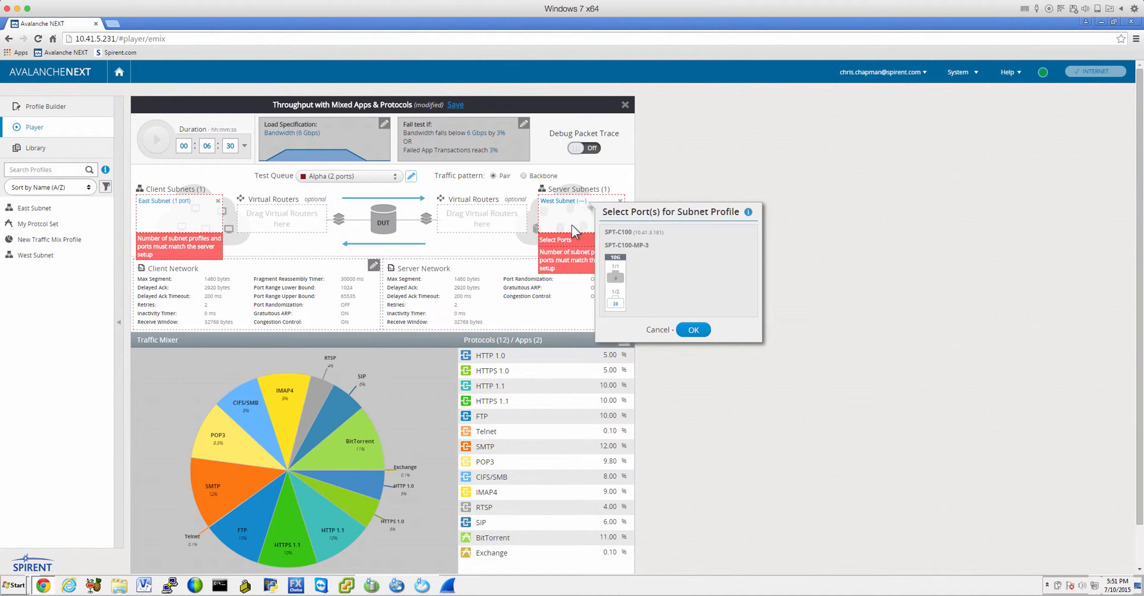
click(616, 305)
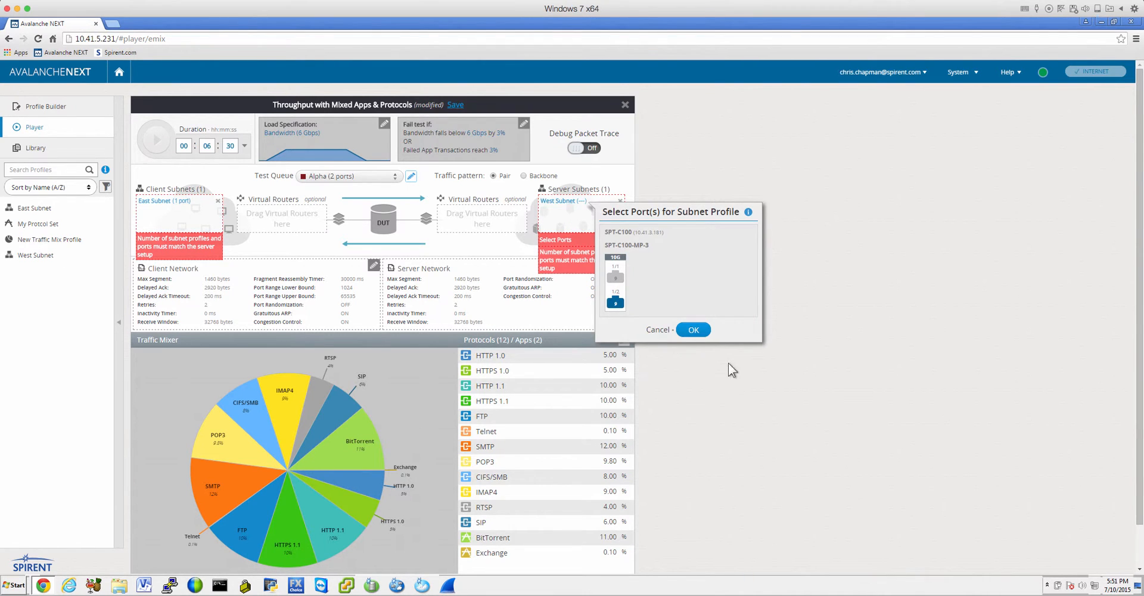
click(693, 331)
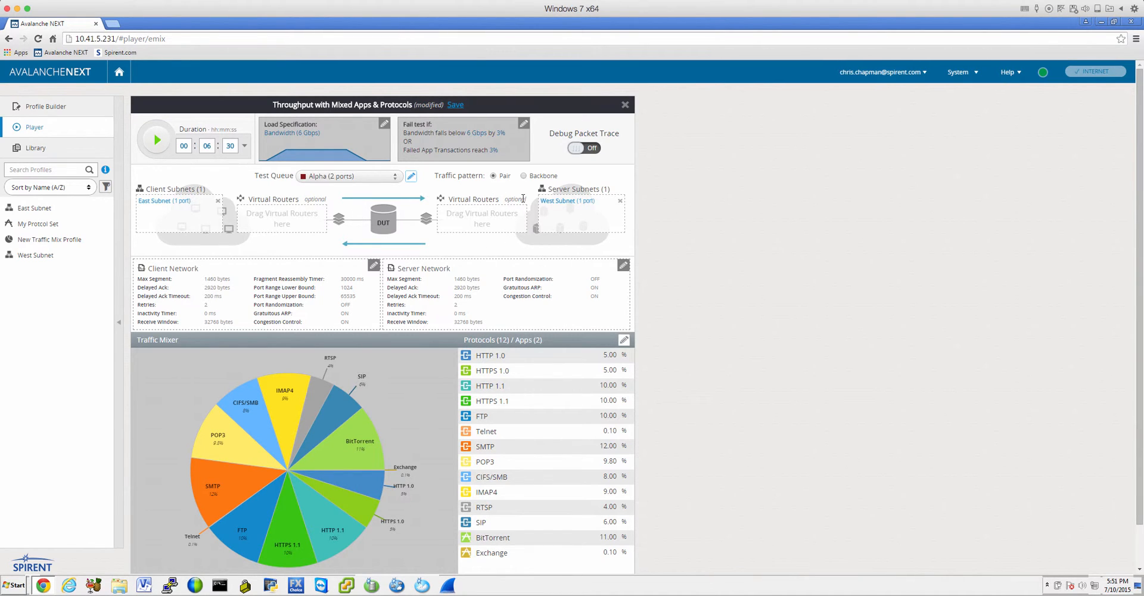
click(523, 176)
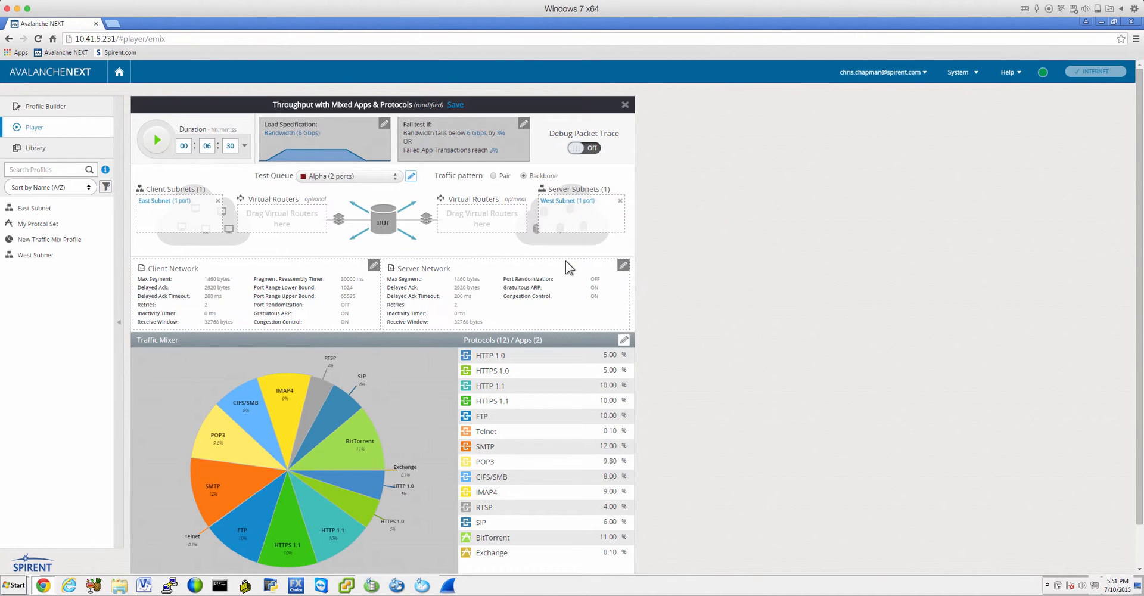
Set the test's traffic pattern to Pair
click(493, 176)
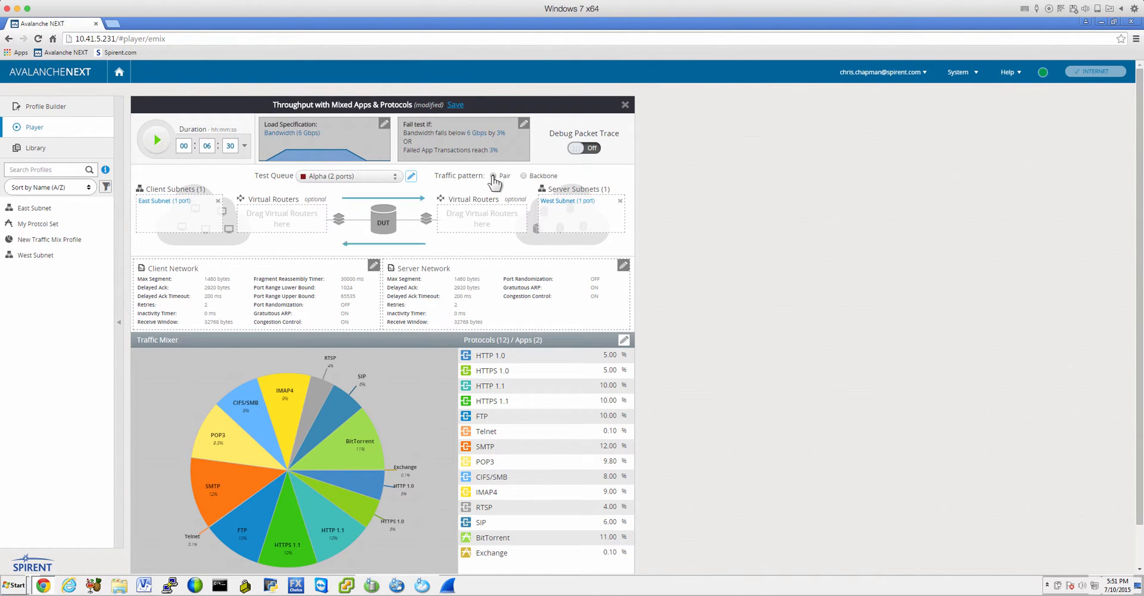
Review the load specification's ramp and bandwidth settings and the pass/fail test criteria, cancelling out of both editors
click(382, 123)
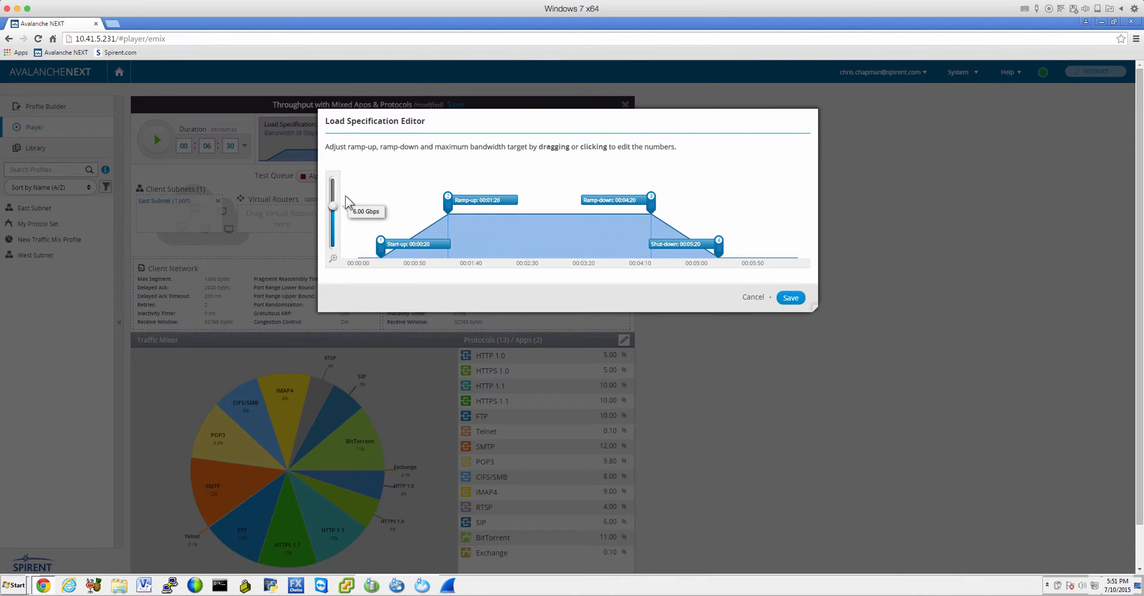
click(753, 300)
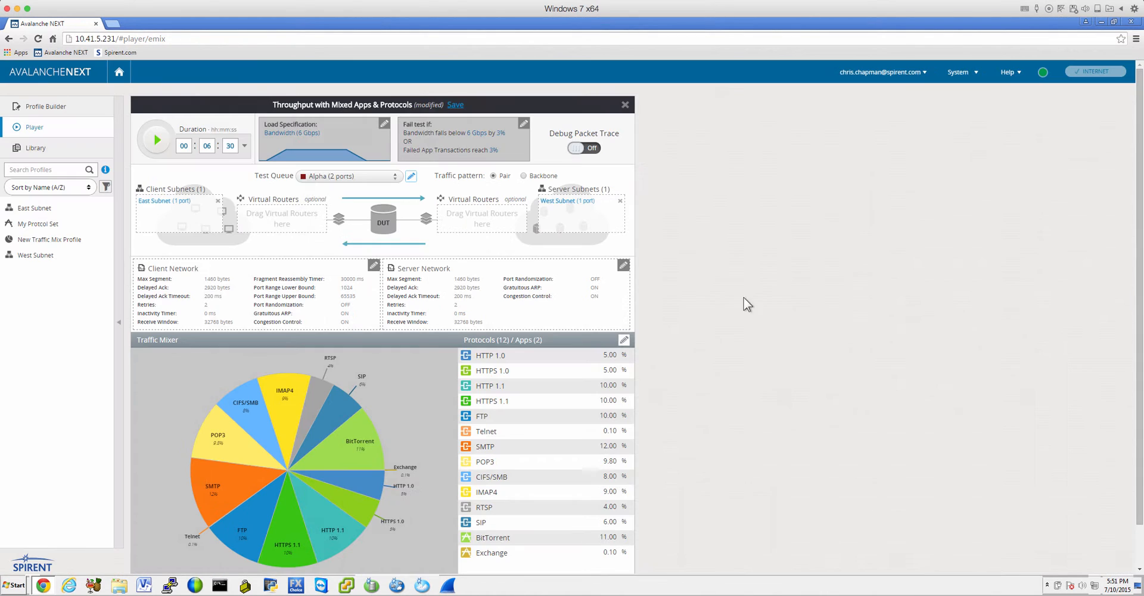
click(520, 150)
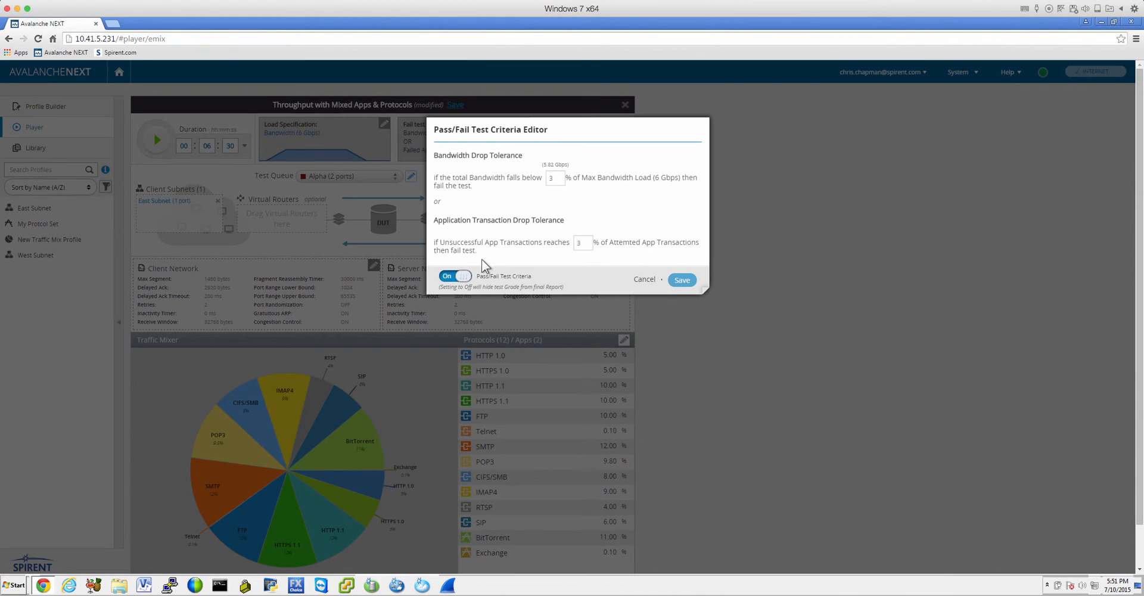
click(642, 279)
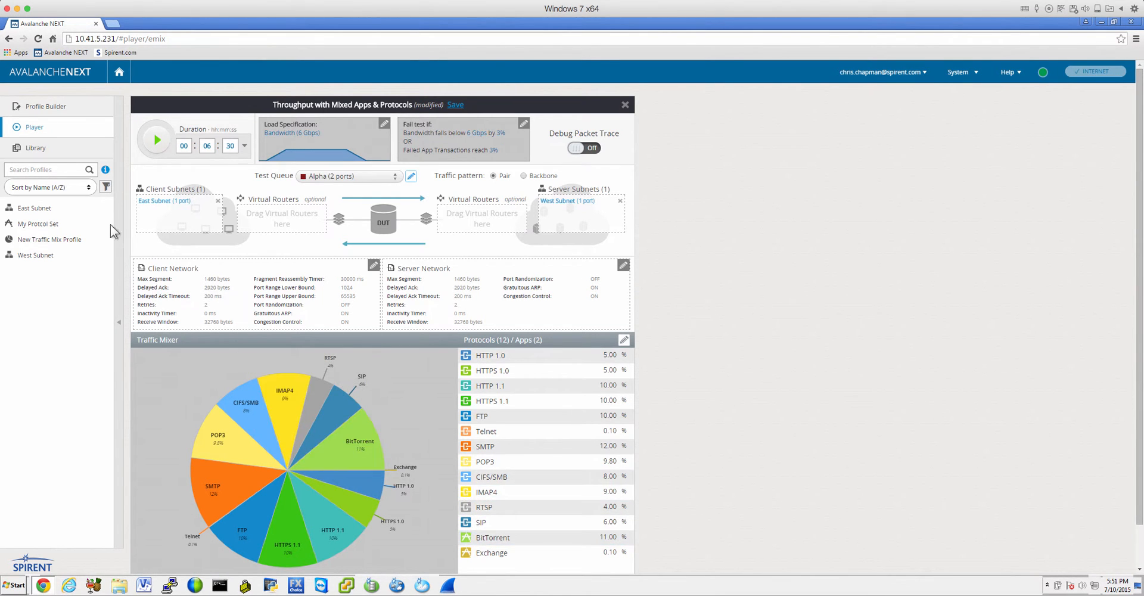
Replace the test's default traffic mix with the saved New Traffic Mix Profile
drag(98, 260, 302, 457)
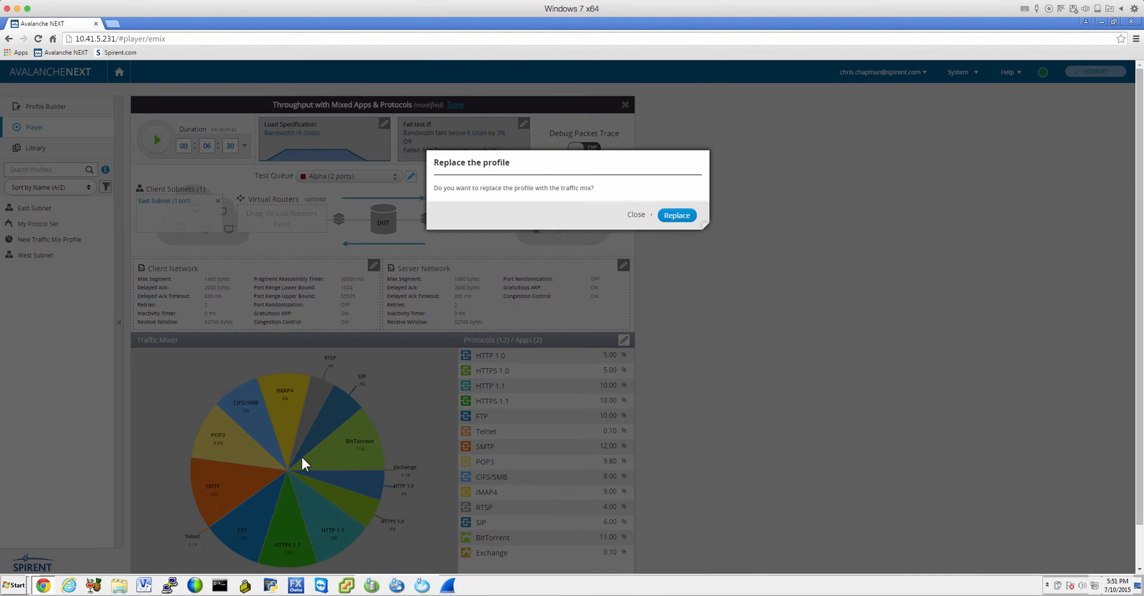
click(684, 218)
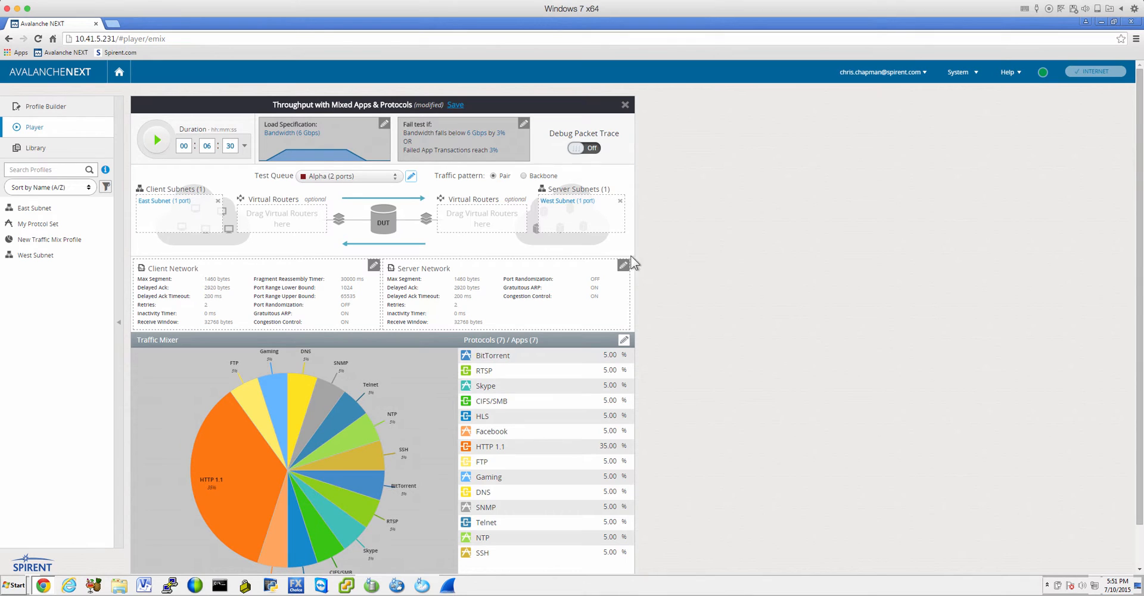
Start the throughput test and review its live results, from the test criteria charts through the Protocol Data table
click(158, 143)
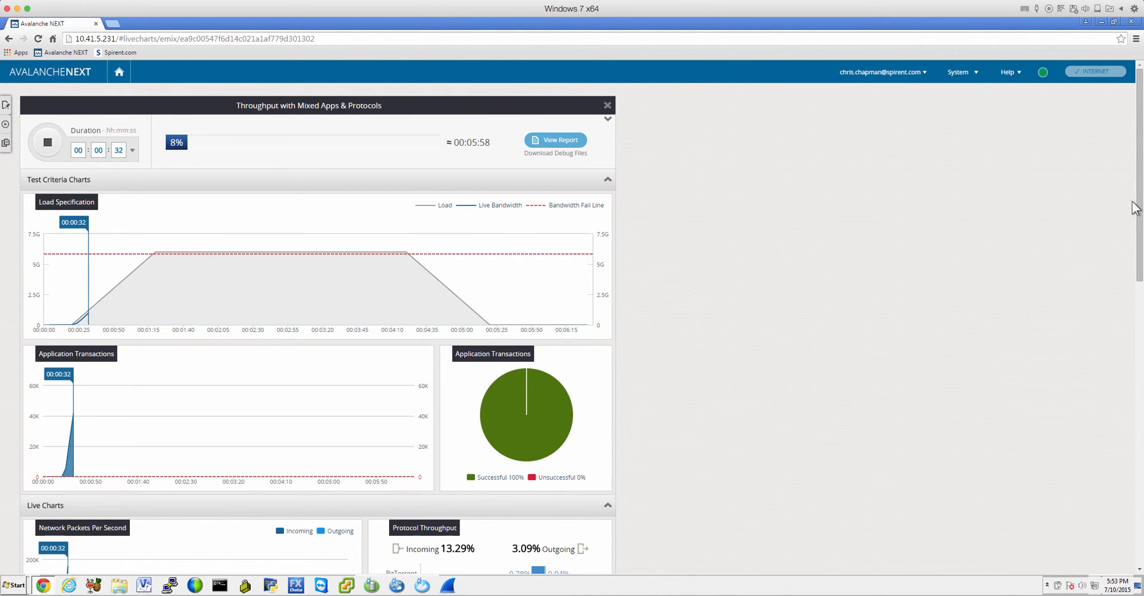
drag(1133, 221, 994, 496)
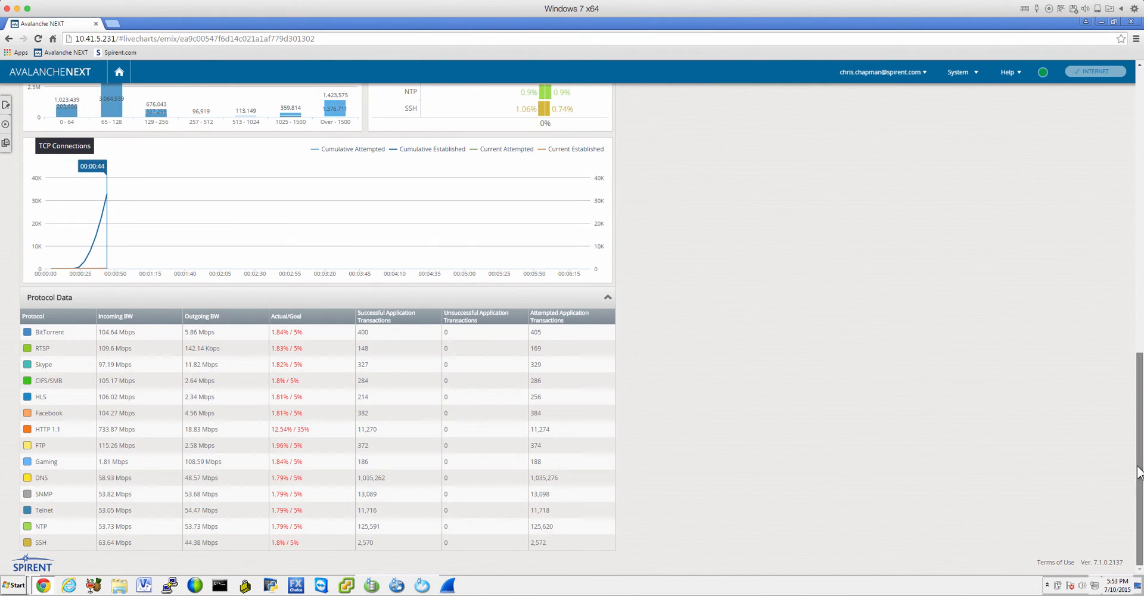
drag(1138, 464, 1072, 146)
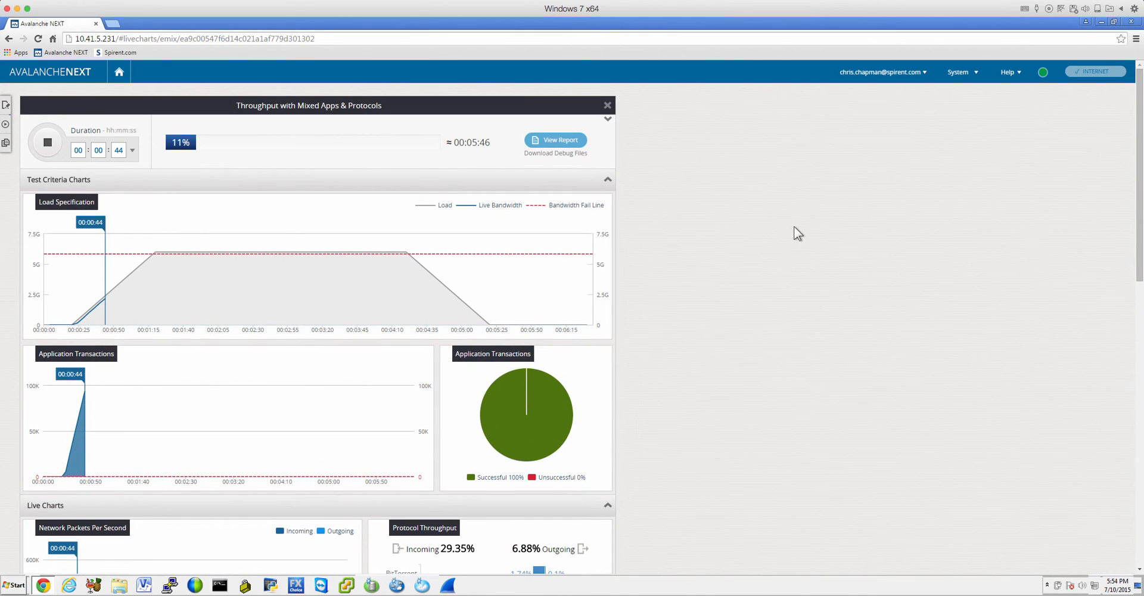